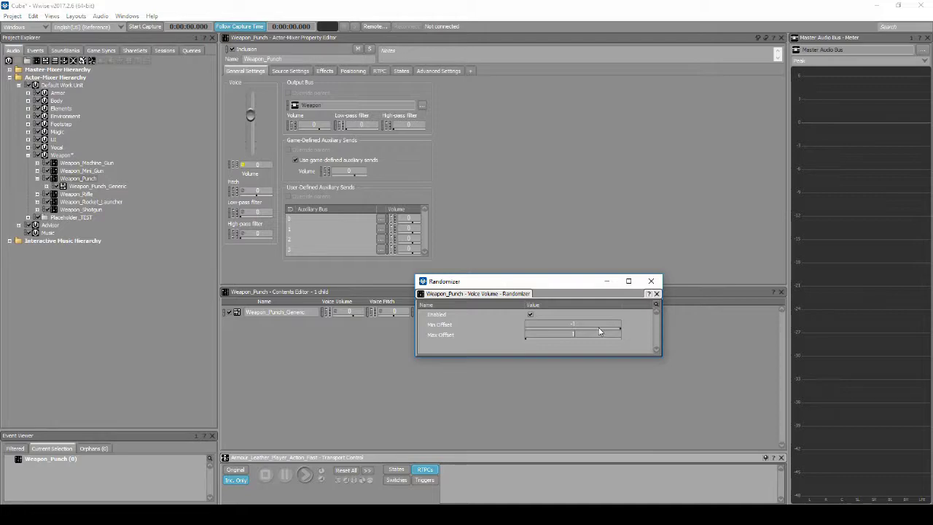
- Close the volume randomizer and enable Weapon_Punch's voice pitch randomizer with a minimum offset of -100 and maximum of 100
{"action": "left_click", "coordinate": [653, 280]}
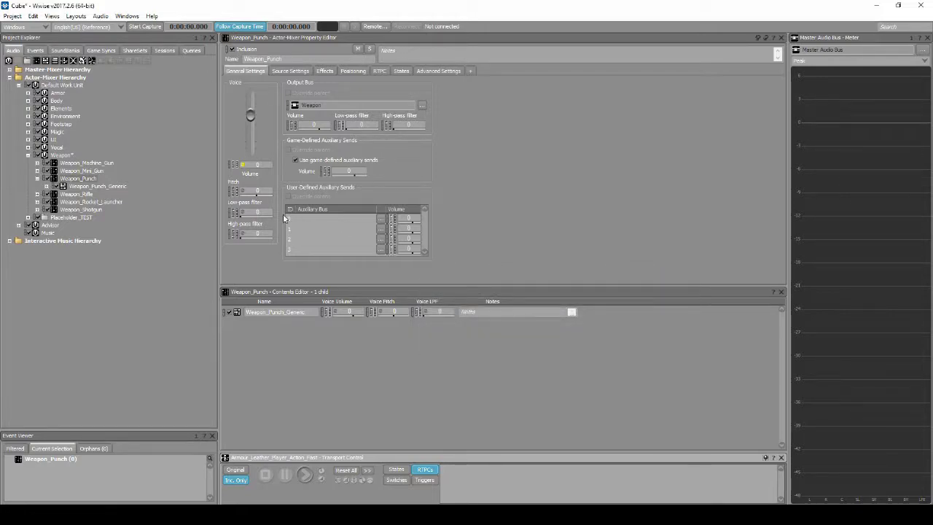
{"action": "left_click", "coordinate": [243, 193]}
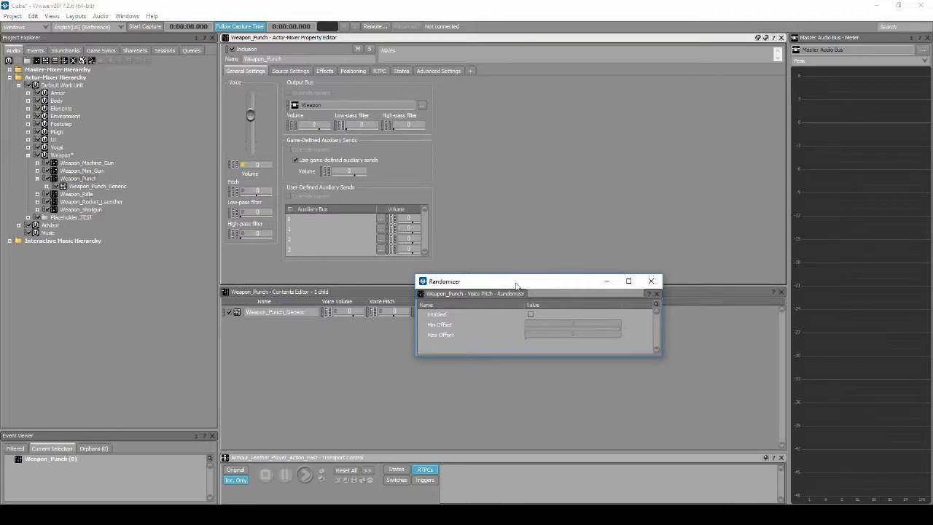
{"action": "left_click", "coordinate": [530, 315]}
{"action": "left_click", "coordinate": [580, 325]}
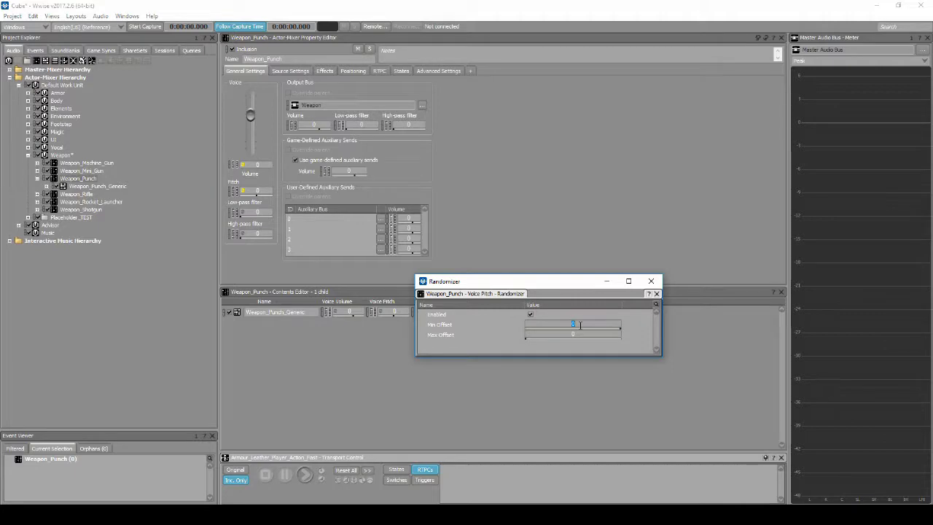
{"action": "type", "text": "-100"}
{"action": "type", "text": "100"}
{"action": "left_click", "coordinate": [651, 280]}
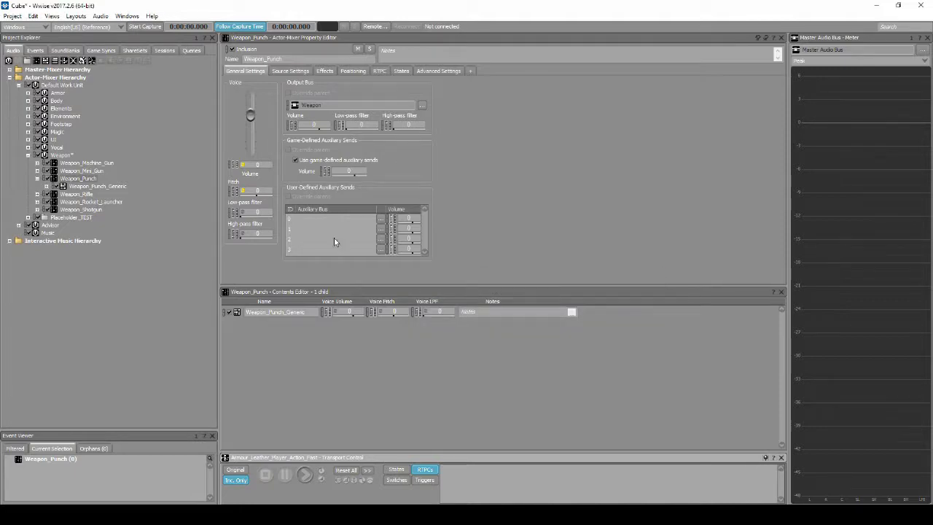
- Enable the voice low-pass filter randomizer on Weapon_Punch with a minimum offset of -20
{"action": "left_click", "coordinate": [242, 213]}
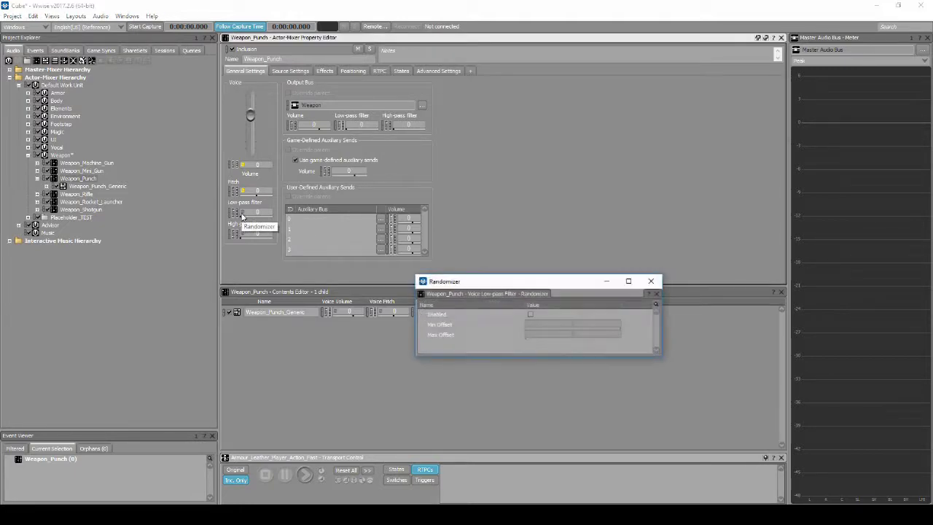
{"action": "left_click", "coordinate": [530, 314]}
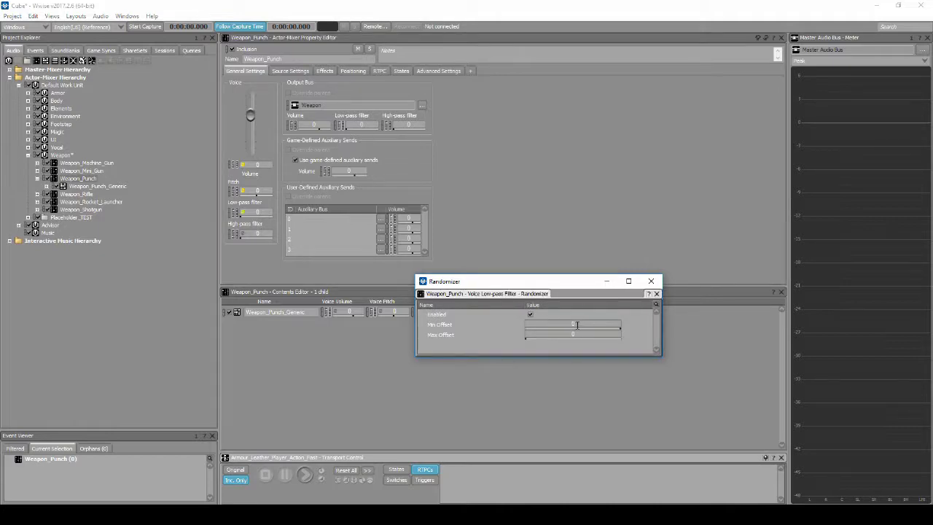
{"action": "left_click", "coordinate": [578, 324]}
{"action": "key", "text": "BackSpace"}
{"action": "left_click", "coordinate": [590, 334]}
{"action": "left_click", "coordinate": [651, 281]}
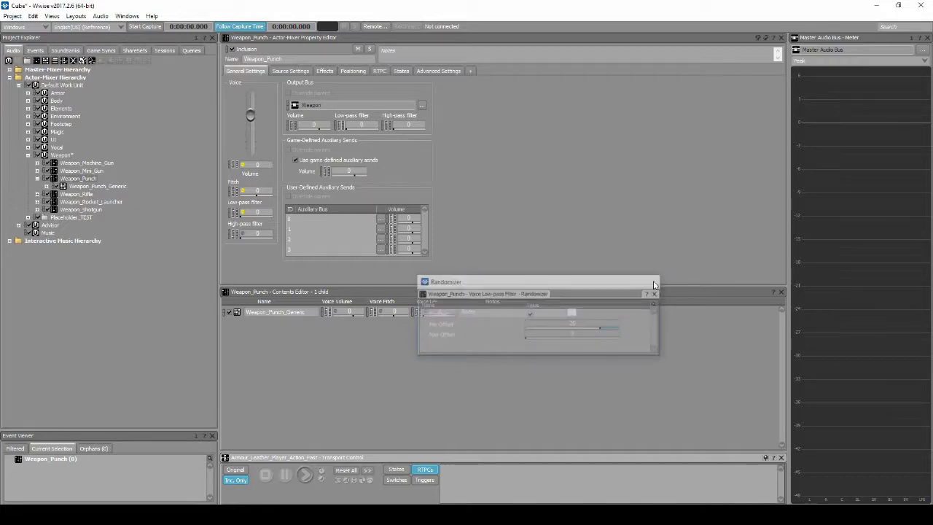
- Enable the voice high-pass filter randomizer on Weapon_Punch with a minimum offset of -20
{"action": "left_click", "coordinate": [246, 233]}
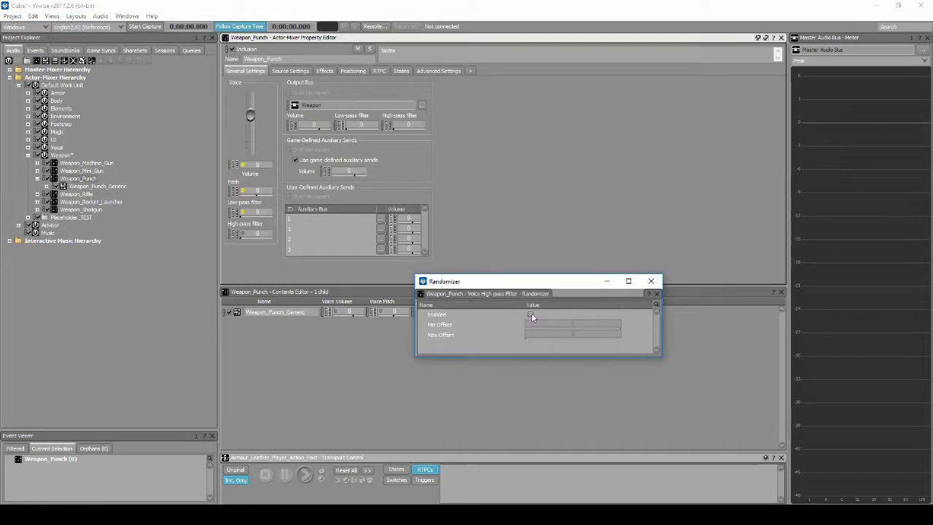
{"action": "left_click", "coordinate": [531, 314]}
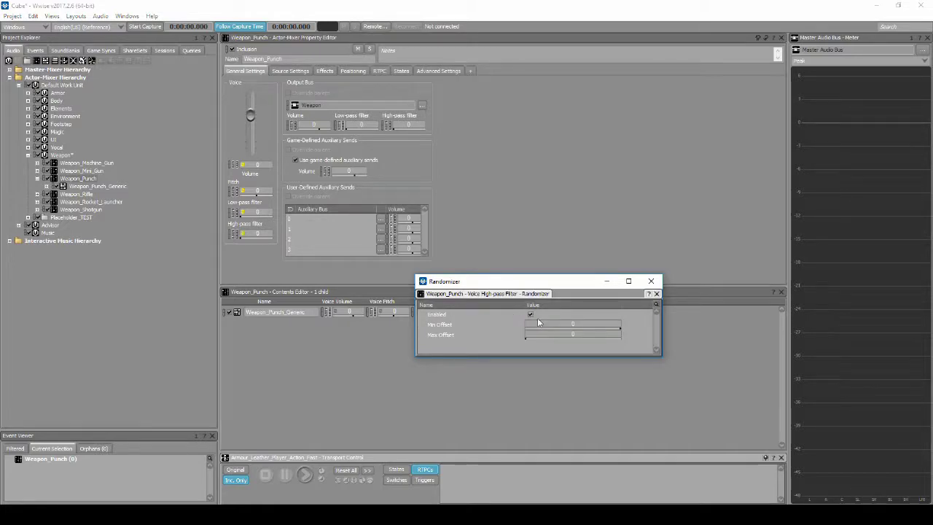
{"action": "type", "text": "-"}
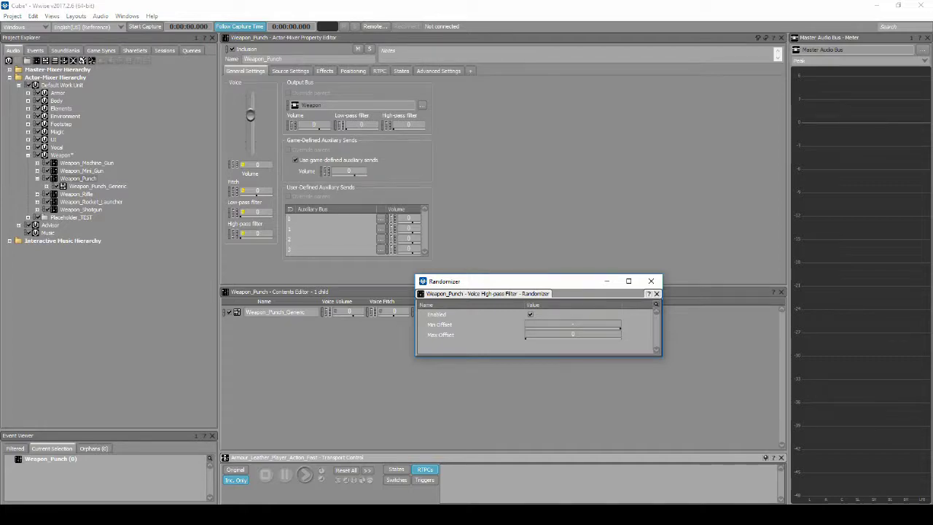
{"action": "type", "text": "20"}
{"action": "left_click", "coordinate": [610, 333]}
{"action": "left_click", "coordinate": [651, 281]}
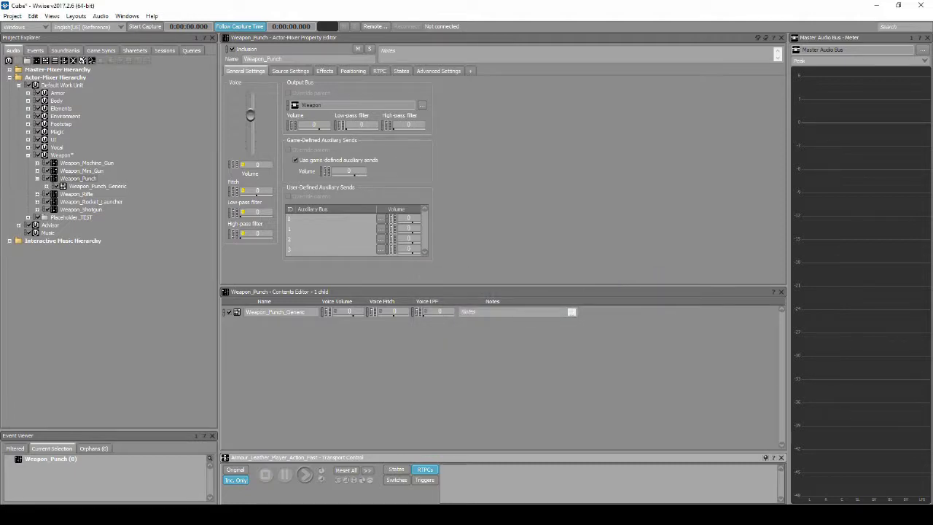
- Switch the use of game-defined auxiliary sends off and back on for Weapon_Punch
{"action": "left_click", "coordinate": [295, 160]}
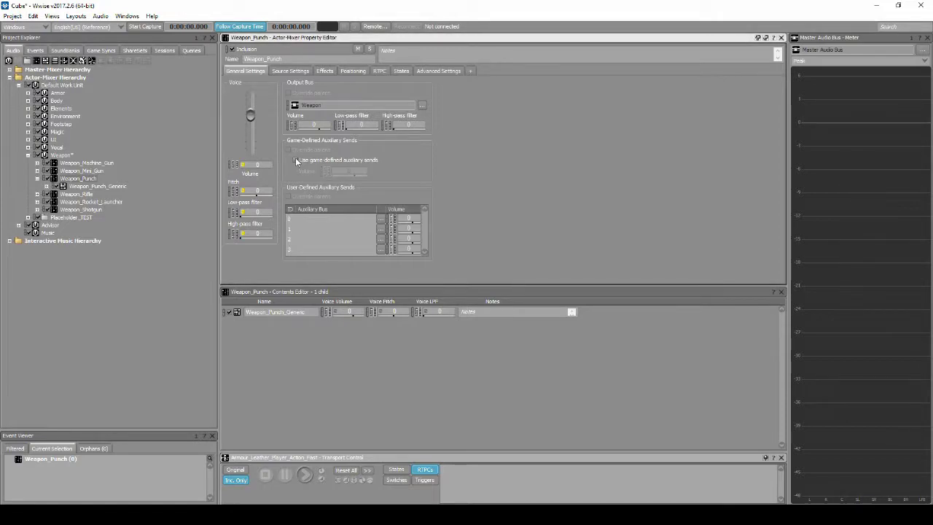
{"action": "left_click", "coordinate": [296, 160]}
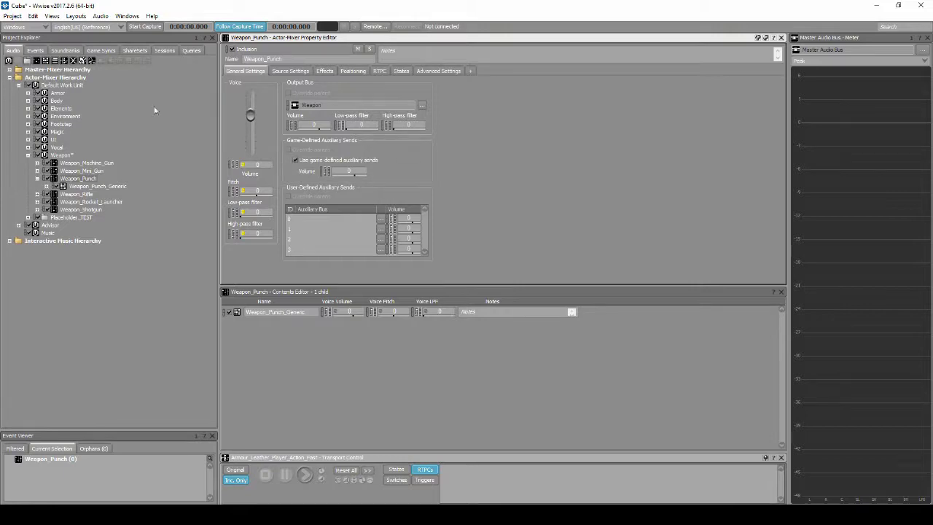
- Review the voice, output bus and auxiliary send settings of the objects in the Armor, Body, Elements, Environment and Footstep work units
{"action": "left_click", "coordinate": [135, 50]}
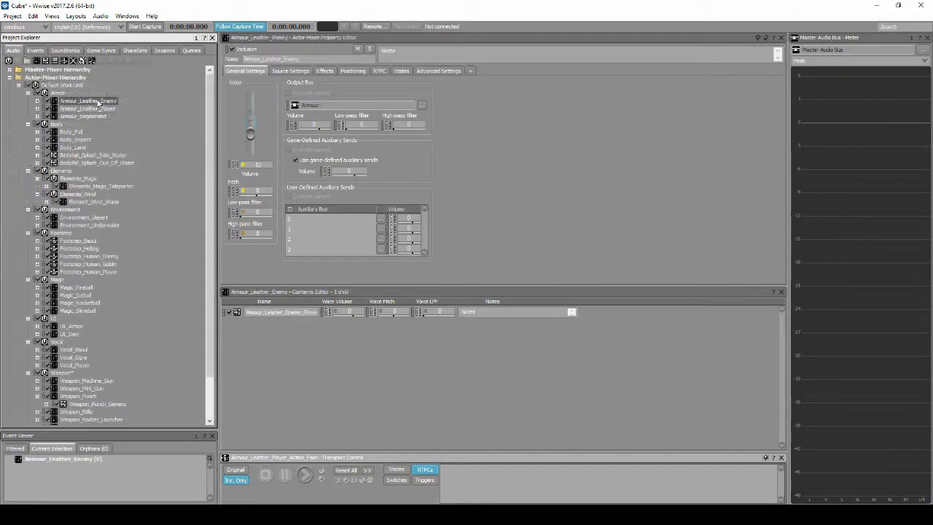
{"action": "left_click", "coordinate": [98, 108]}
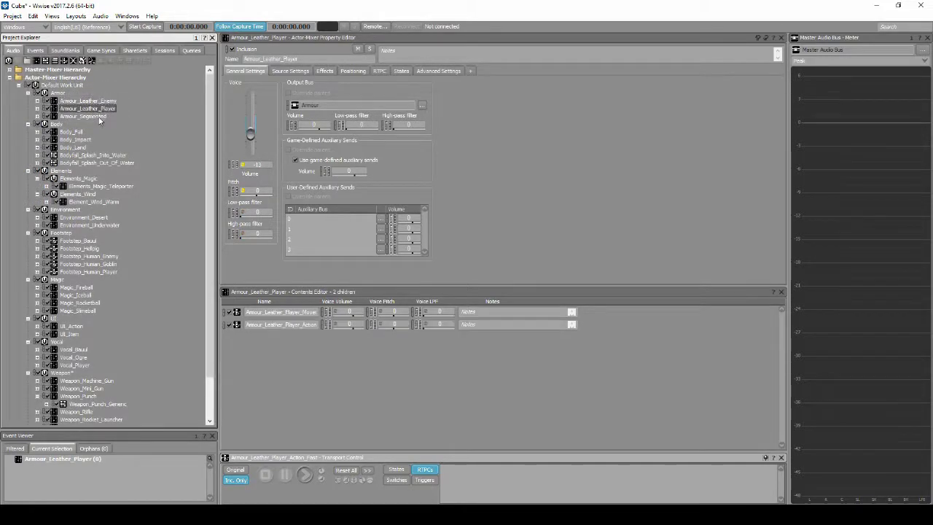
{"action": "left_click", "coordinate": [99, 116]}
{"action": "left_click", "coordinate": [99, 124]}
{"action": "left_click", "coordinate": [80, 147]}
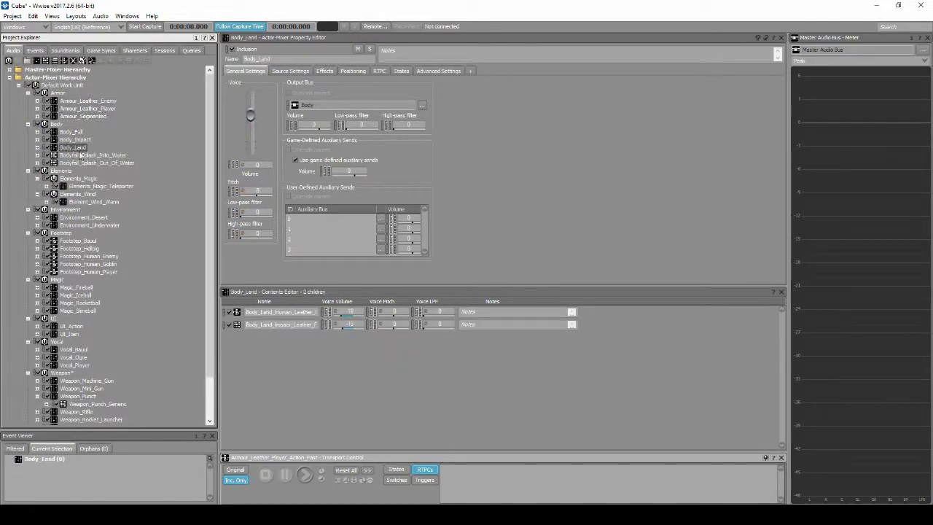
{"action": "left_click", "coordinate": [82, 155]}
{"action": "left_click", "coordinate": [82, 163]}
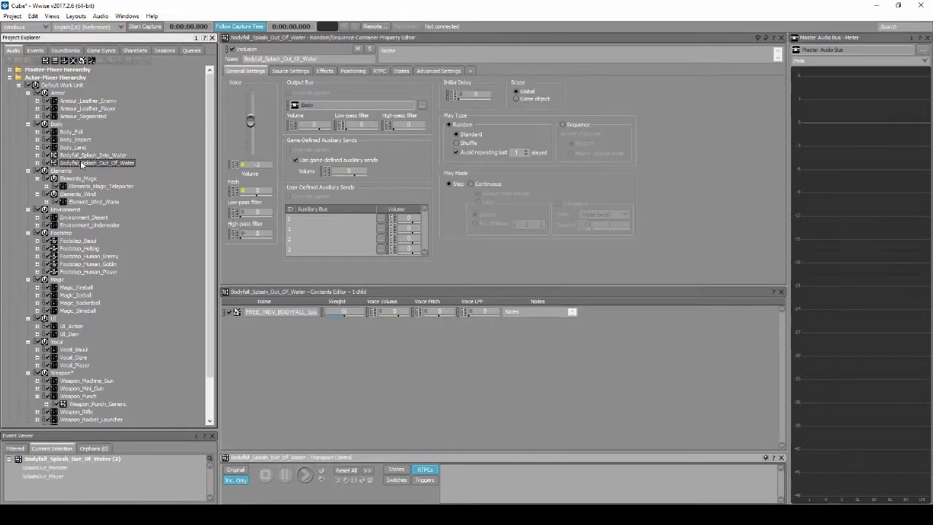
{"action": "left_click", "coordinate": [80, 147]}
{"action": "left_click", "coordinate": [73, 131]}
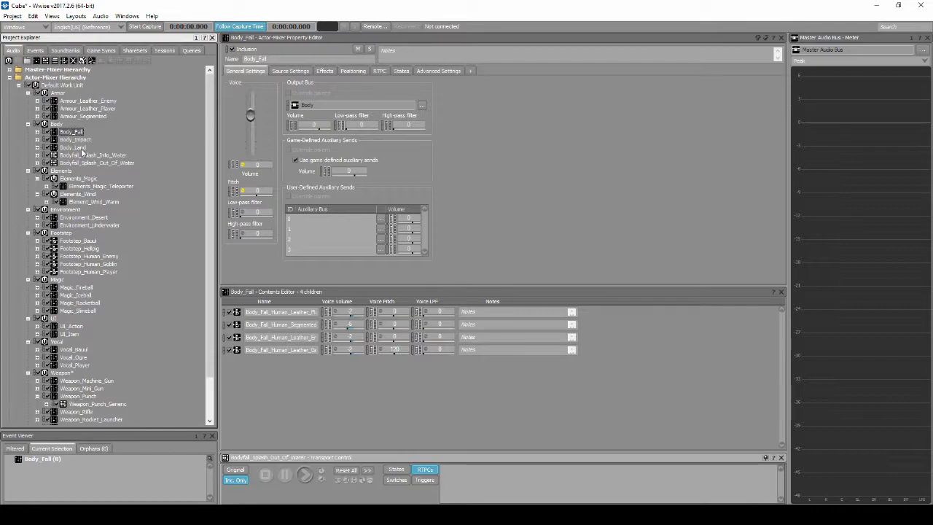
{"action": "left_click", "coordinate": [84, 187]}
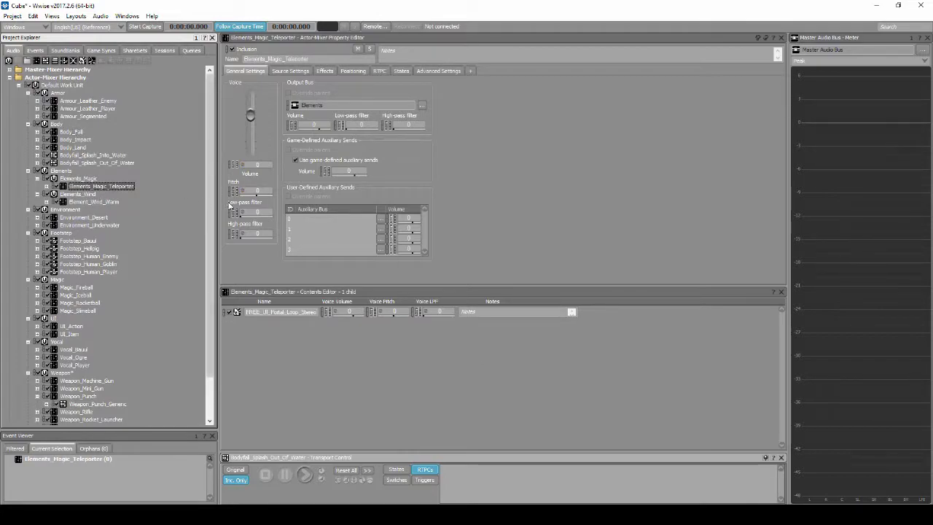
{"action": "left_click", "coordinate": [82, 202]}
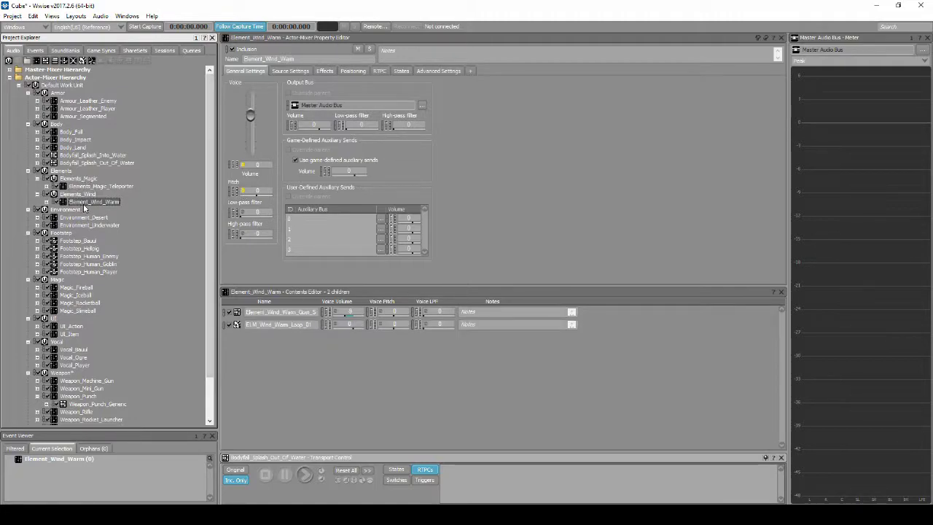
{"action": "left_click", "coordinate": [86, 219]}
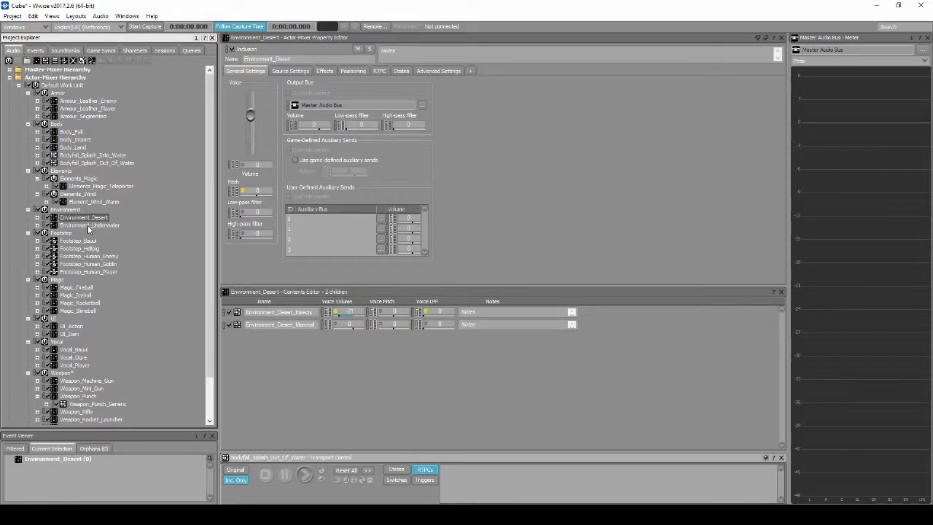
{"action": "left_click", "coordinate": [88, 226]}
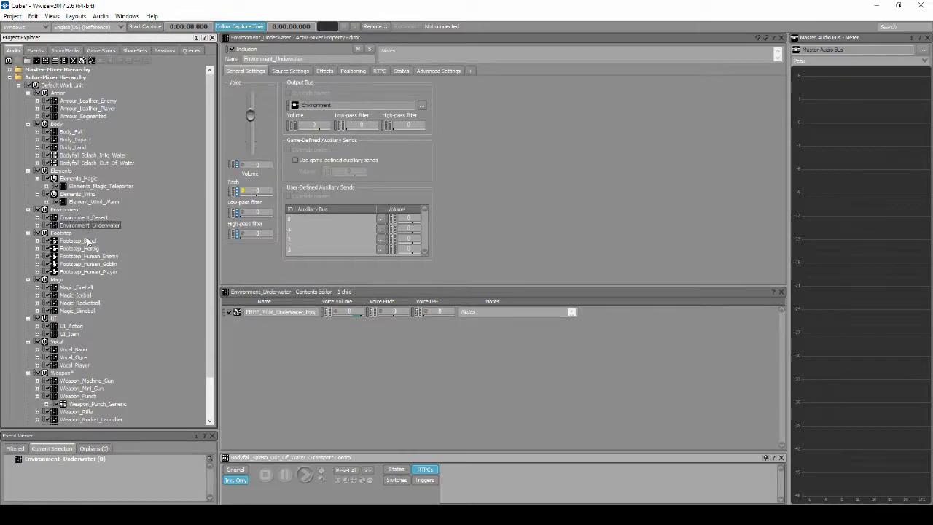
{"action": "left_click", "coordinate": [87, 241]}
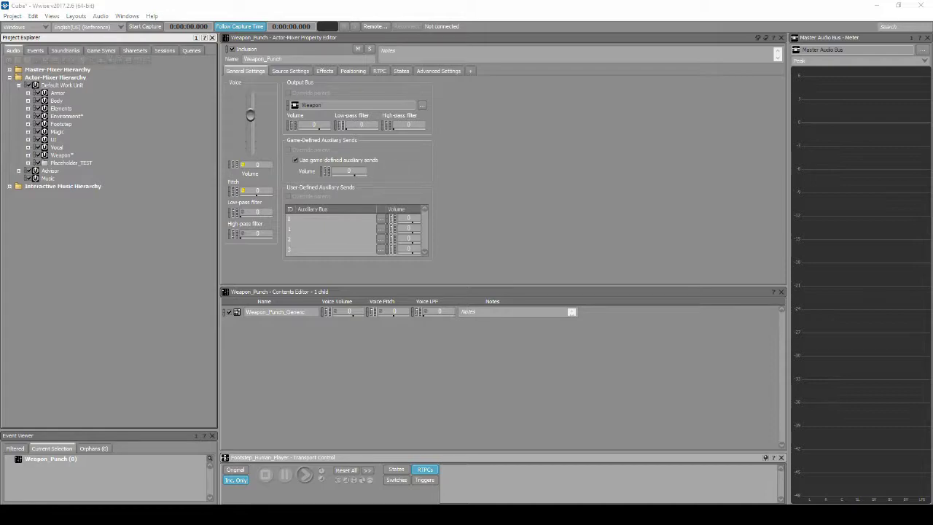
- Create a work unit named Entity_Types inside the Default Work Unit of the Mixing Sessions
{"action": "left_click", "coordinate": [163, 51]}
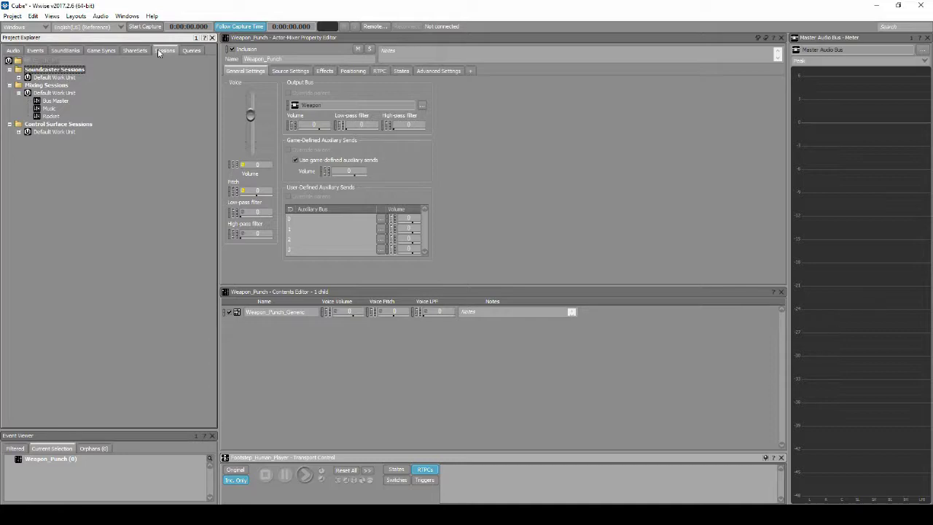
{"action": "left_click", "coordinate": [46, 85]}
{"action": "left_click", "coordinate": [47, 93]}
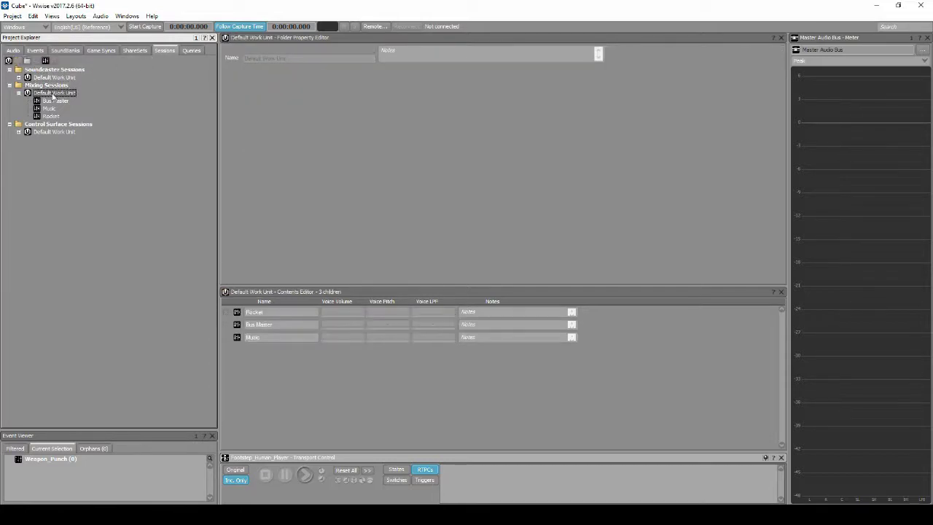
{"action": "right_click", "coordinate": [51, 91]}
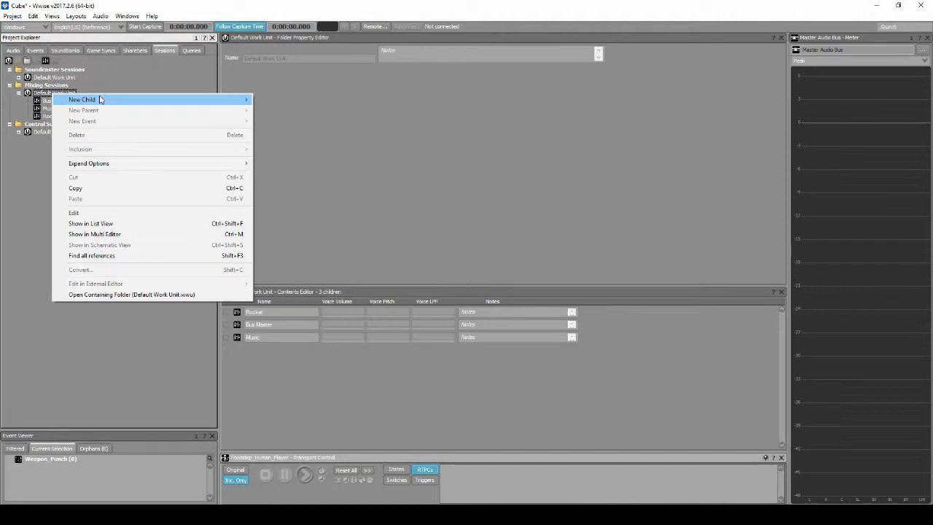
{"action": "mouse_move", "coordinate": [102, 100]}
{"action": "left_click", "coordinate": [280, 100]}
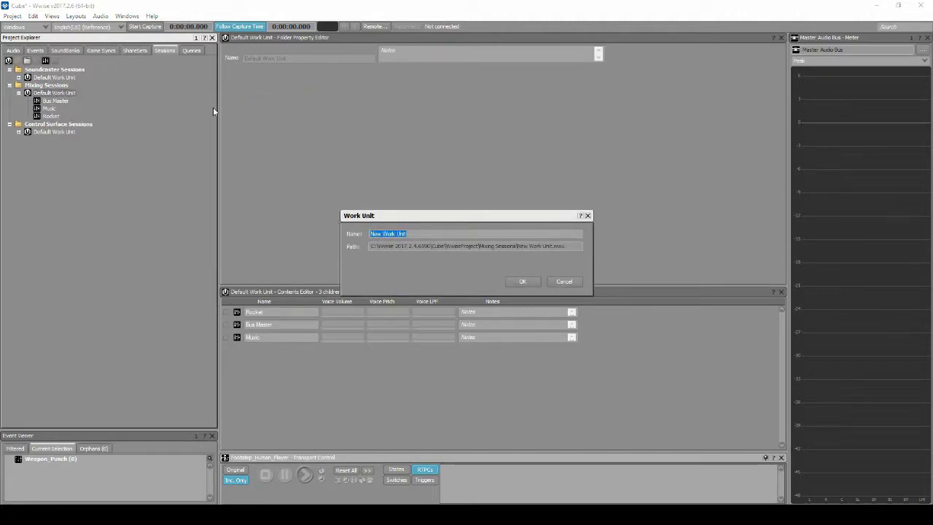
{"action": "type", "text": "Entity_Types"}
{"action": "left_click", "coordinate": [521, 281]}
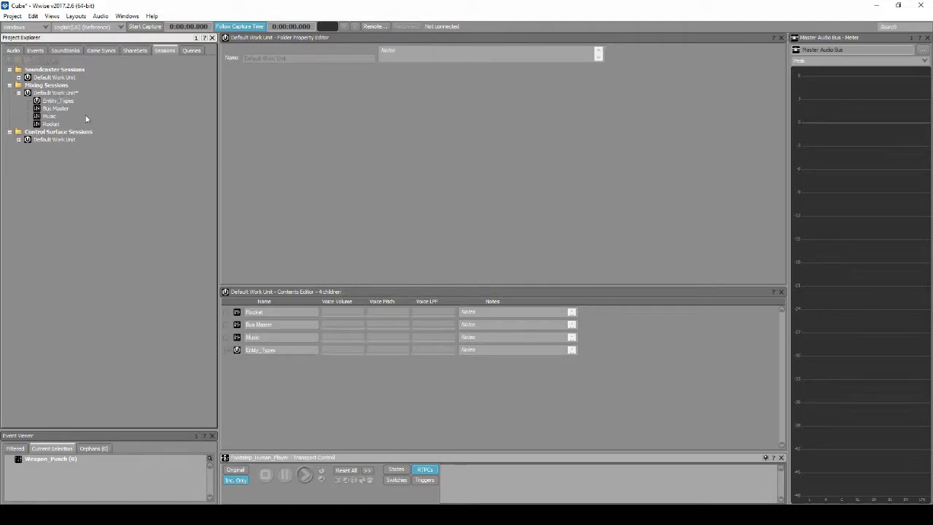
- Add a mixing session named Entity_Types_Ogre to the Entity_Types work unit
{"action": "left_click", "coordinate": [57, 102]}
{"action": "right_click", "coordinate": [57, 102]}
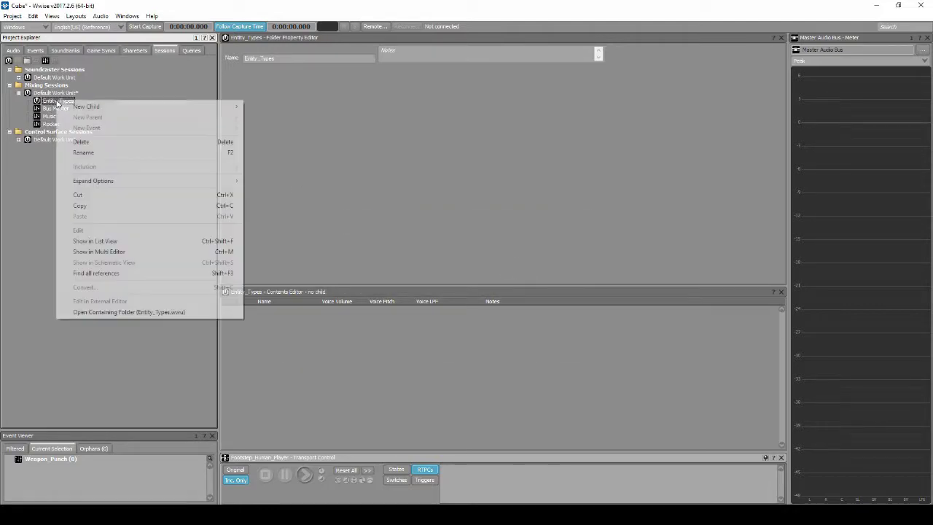
{"action": "mouse_move", "coordinate": [115, 109]}
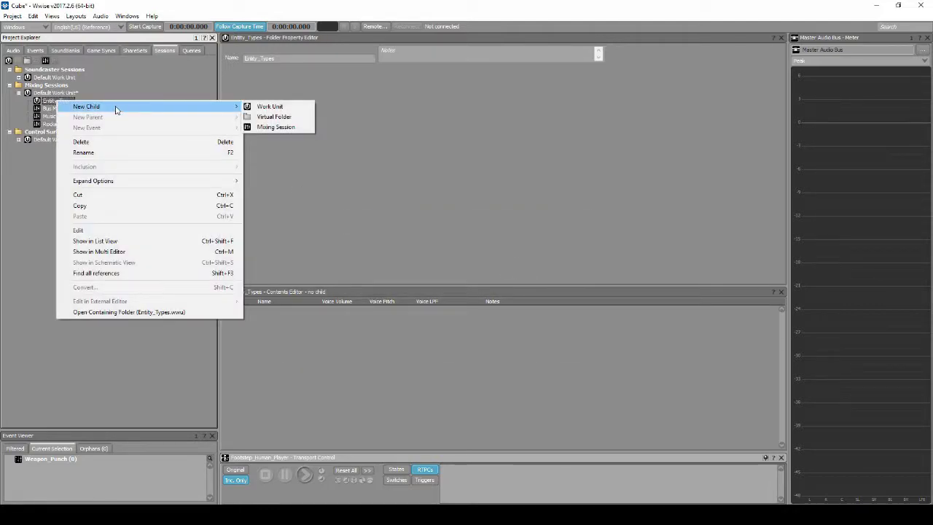
{"action": "left_click", "coordinate": [272, 128]}
{"action": "type", "text": "Entity_T"}
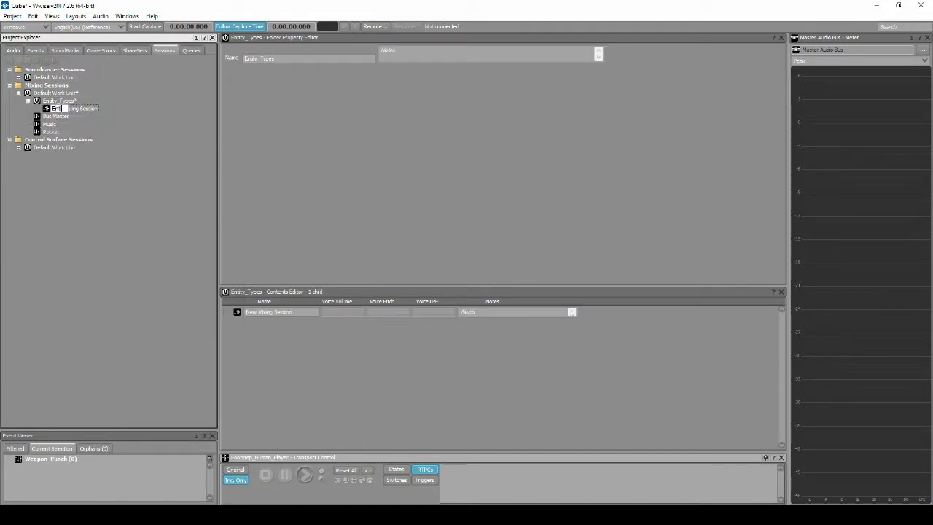
{"action": "type", "text": "ypes_Ogre"}
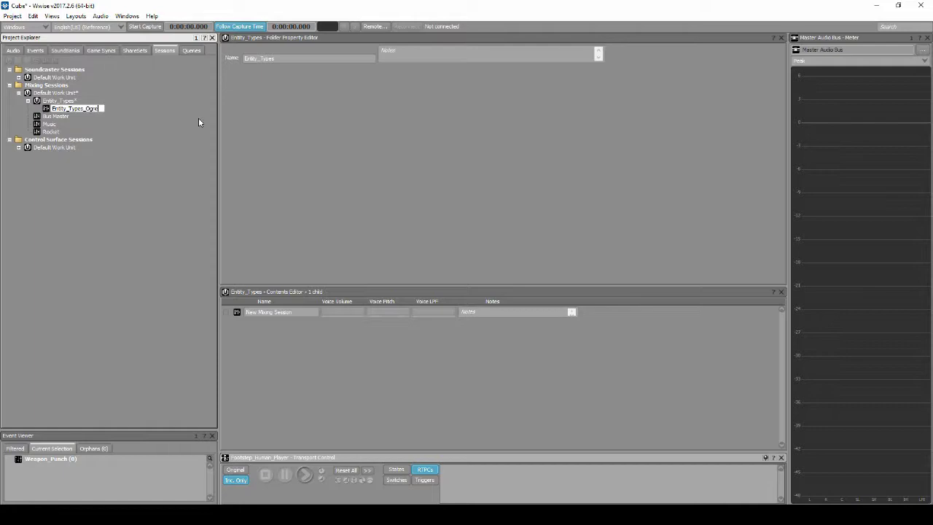
{"action": "key", "text": "Return"}
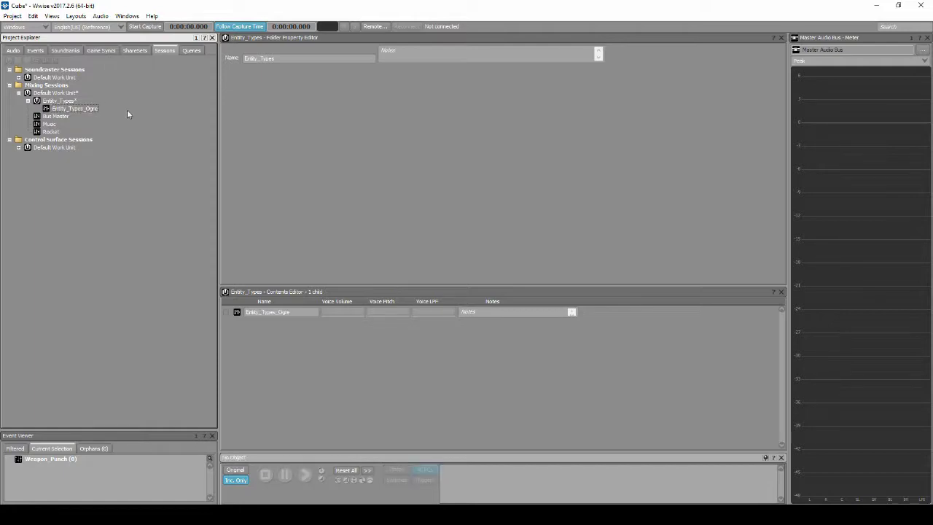
- Open Entity_Types_Ogre in the Mixing Desk and add Armour_Leather_Enemy from the Armor work unit to it
{"action": "double_click", "coordinate": [90, 107]}
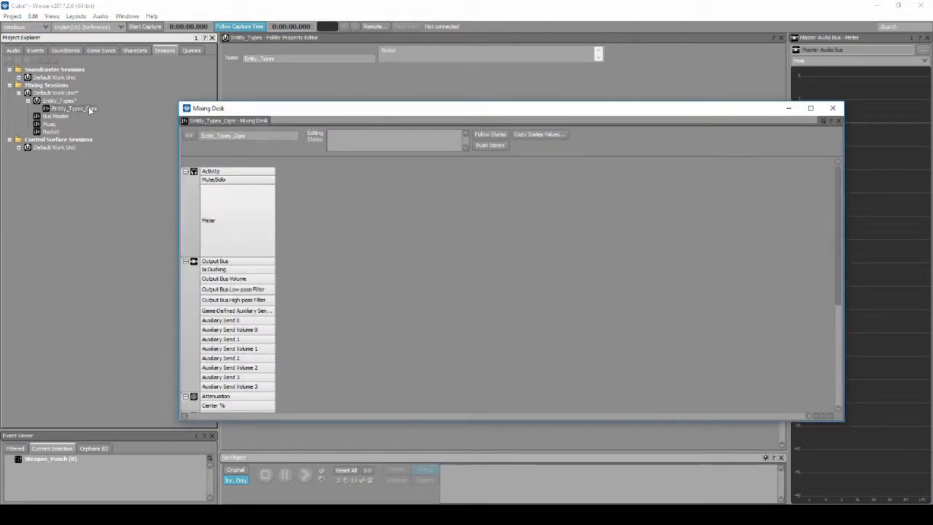
{"action": "left_click", "coordinate": [14, 50]}
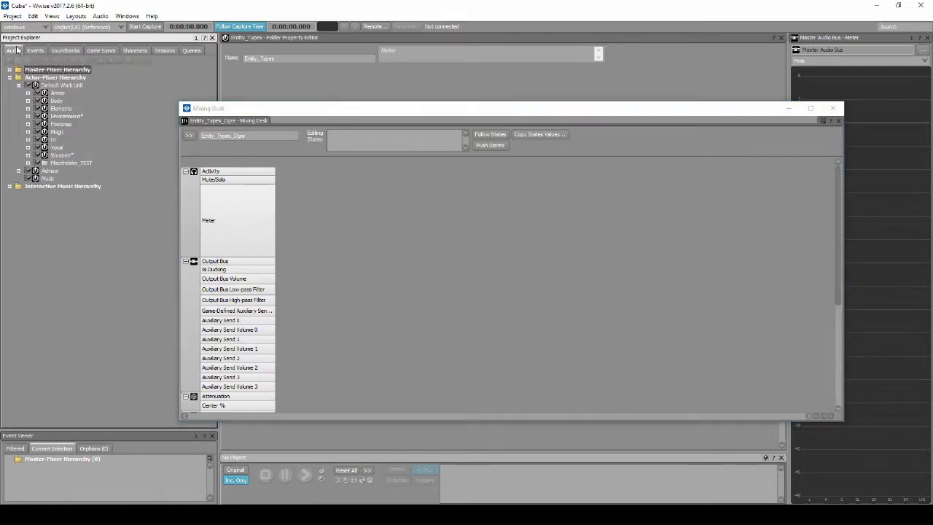
{"action": "left_click", "coordinate": [43, 87]}
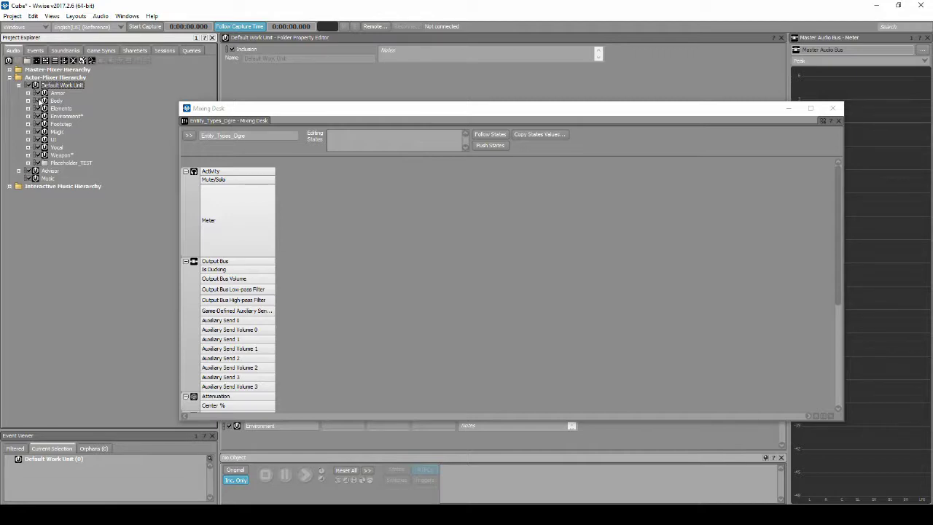
{"action": "left_click", "coordinate": [28, 93]}
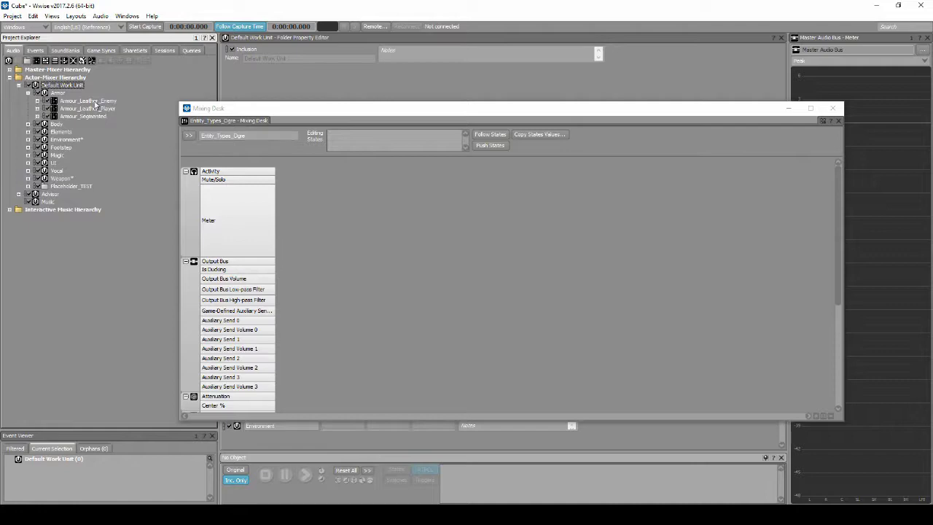
{"action": "left_click_drag", "start_coordinate": [94, 102], "coordinate": [321, 184]}
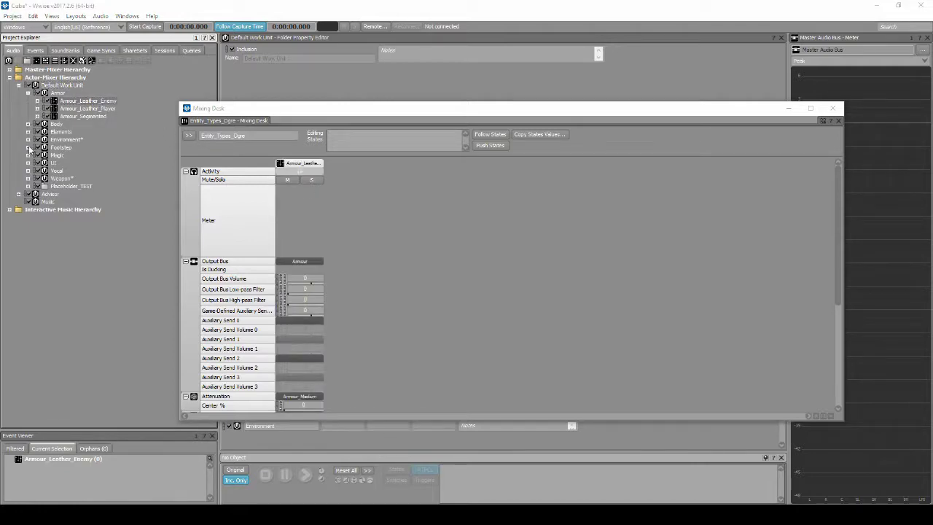
- Add Footstep_Human_Enemy, Body_Fall_Human_Leather_Enemy, Vocal_Ogre and Magic_Fireball to the Entity_Types_Ogre mixing session
{"action": "left_click", "coordinate": [28, 147]}
{"action": "left_click", "coordinate": [95, 171]}
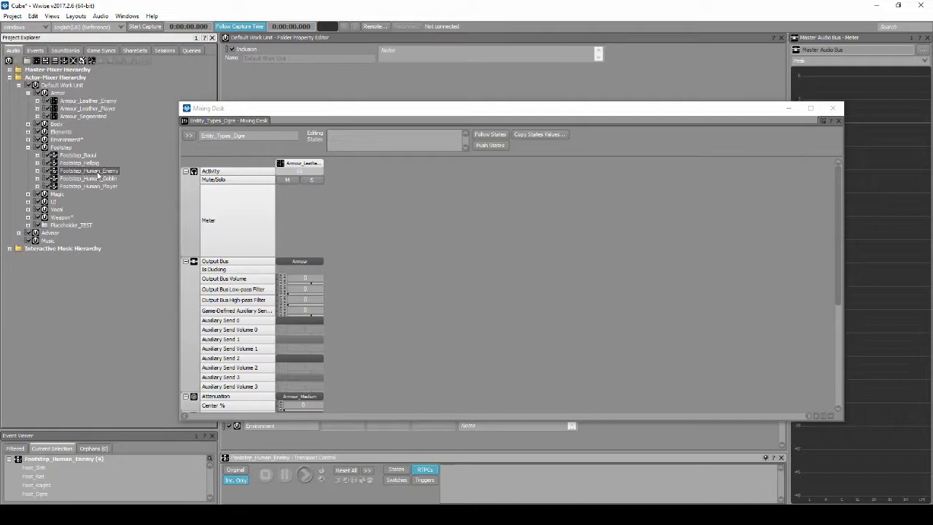
{"action": "left_click_drag", "start_coordinate": [97, 174], "coordinate": [428, 190]}
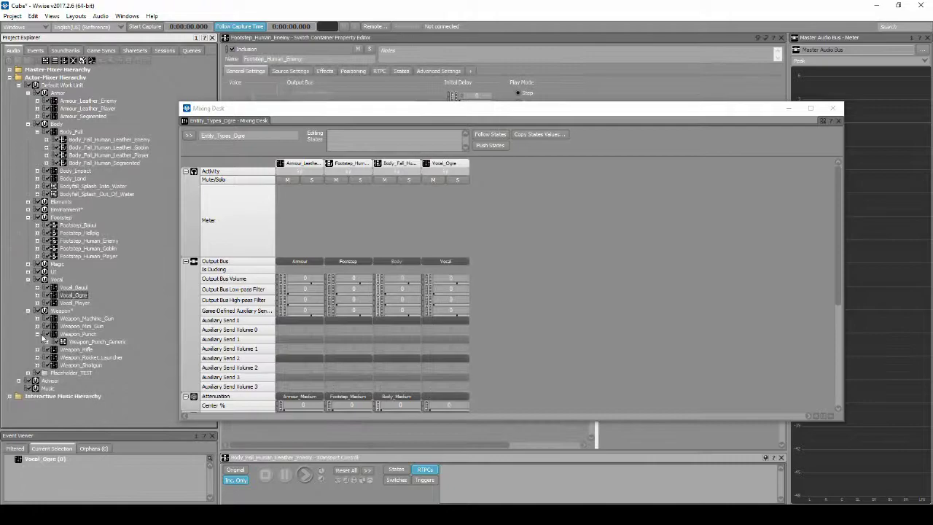
{"action": "left_click", "coordinate": [28, 264]}
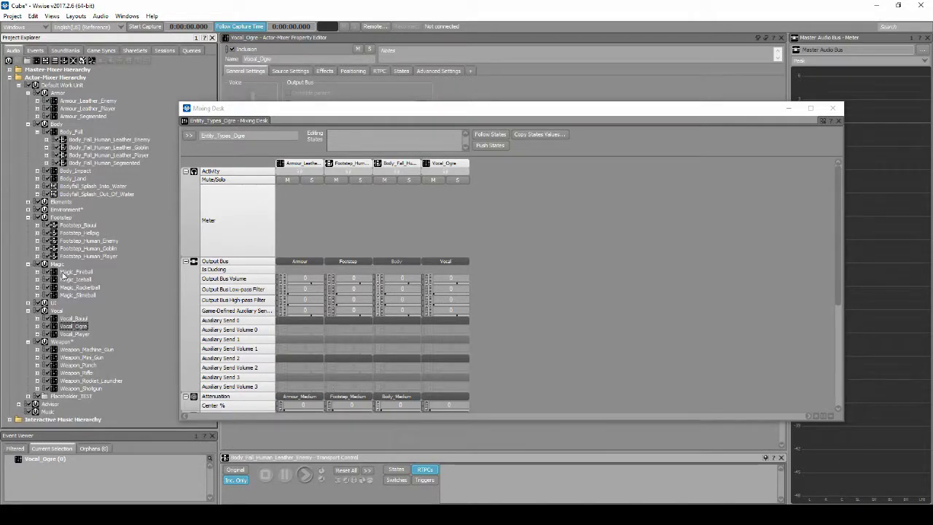
{"action": "left_click_drag", "start_coordinate": [64, 274], "coordinate": [520, 198]}
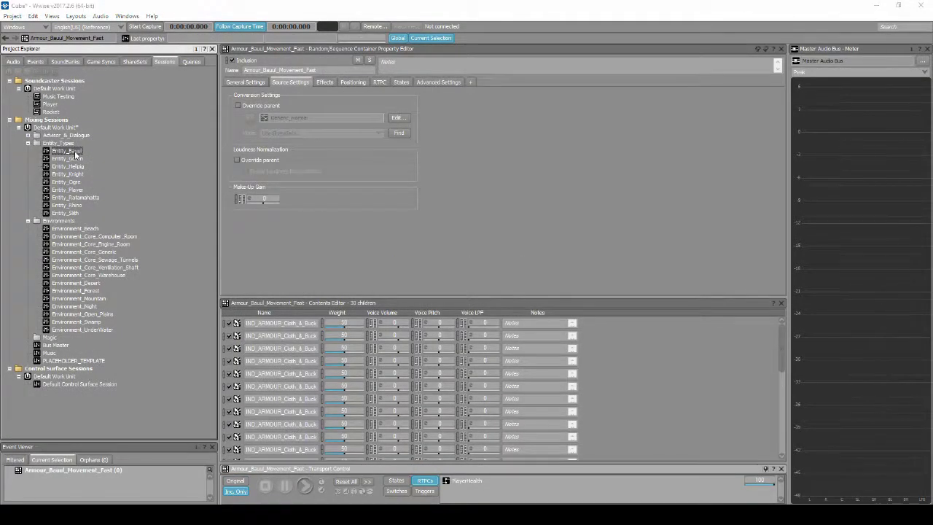
- Review the mixing sessions of the Baoul, Hellpig, Ogre, Ratamahatta, Rhino and Slith entities, then close the Mixing Desk
{"action": "double_click", "coordinate": [75, 155]}
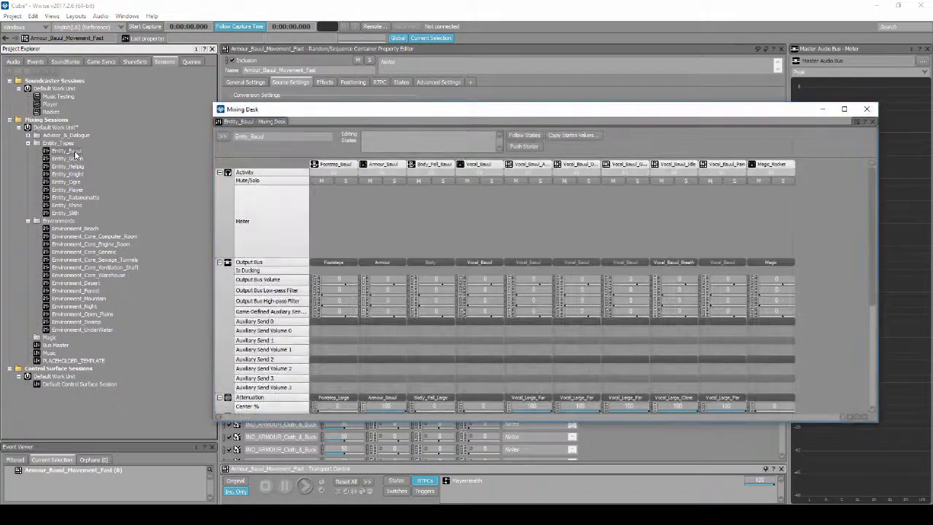
{"action": "double_click", "coordinate": [75, 167]}
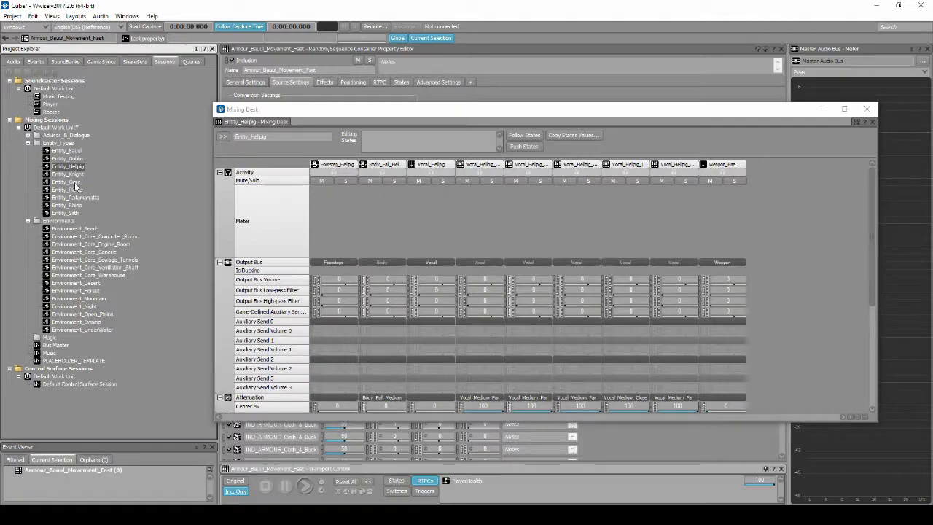
{"action": "double_click", "coordinate": [74, 182]}
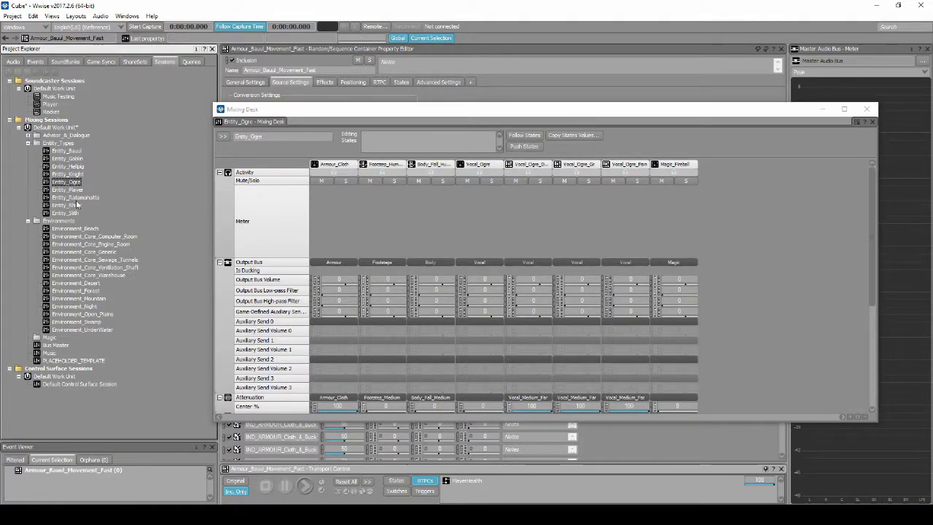
{"action": "double_click", "coordinate": [76, 197]}
{"action": "double_click", "coordinate": [77, 206]}
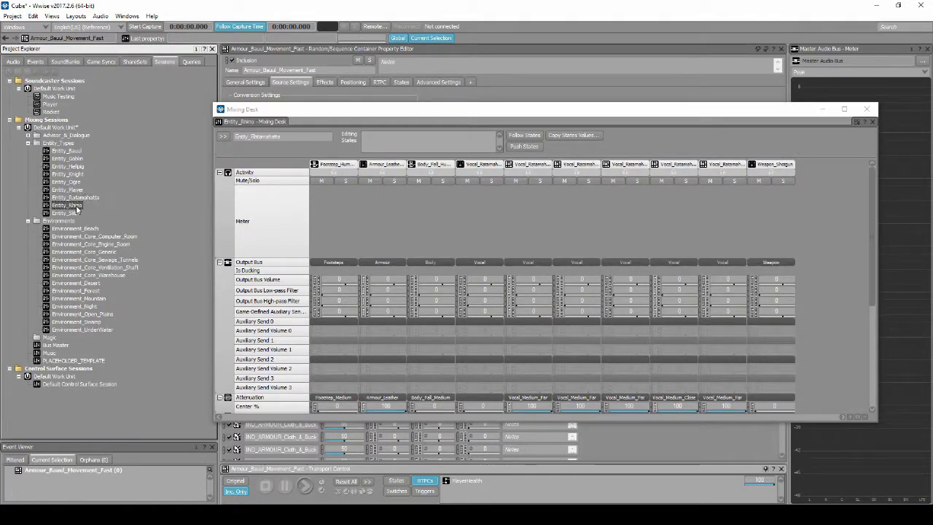
{"action": "double_click", "coordinate": [76, 212]}
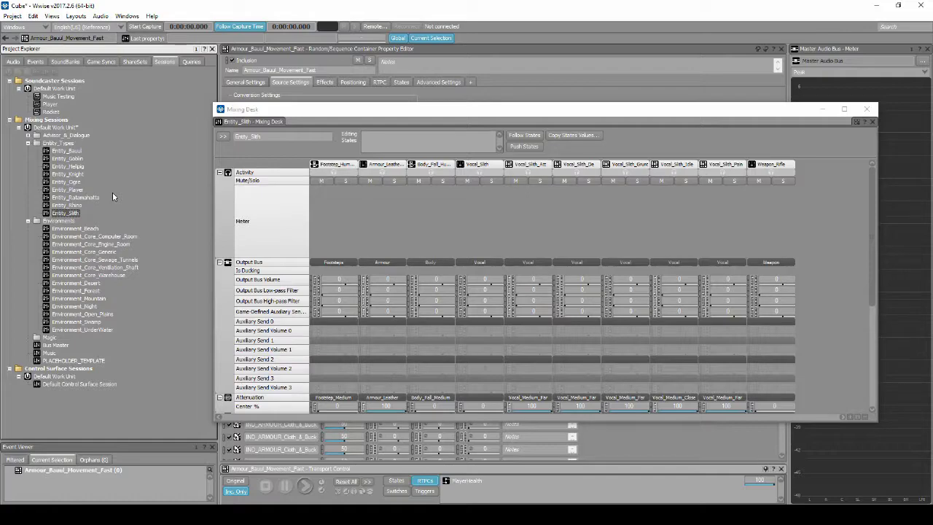
{"action": "left_click", "coordinate": [866, 108]}
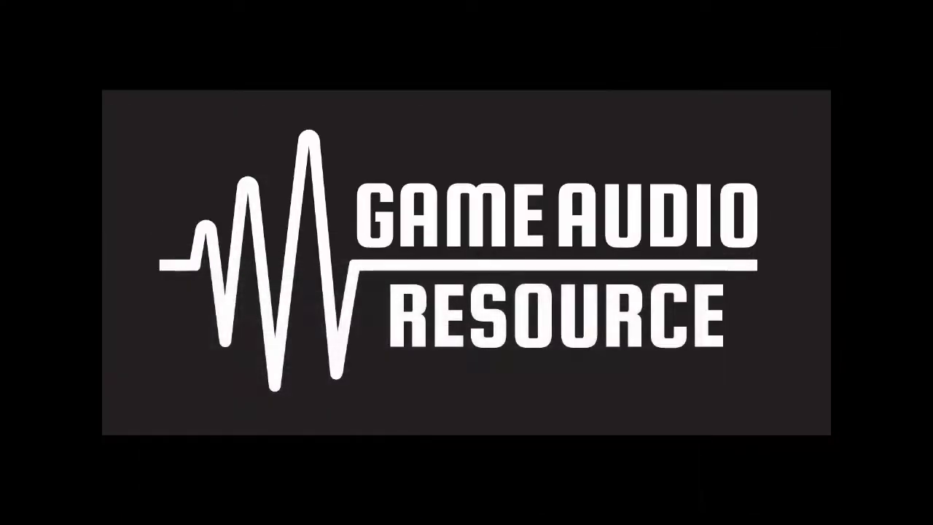